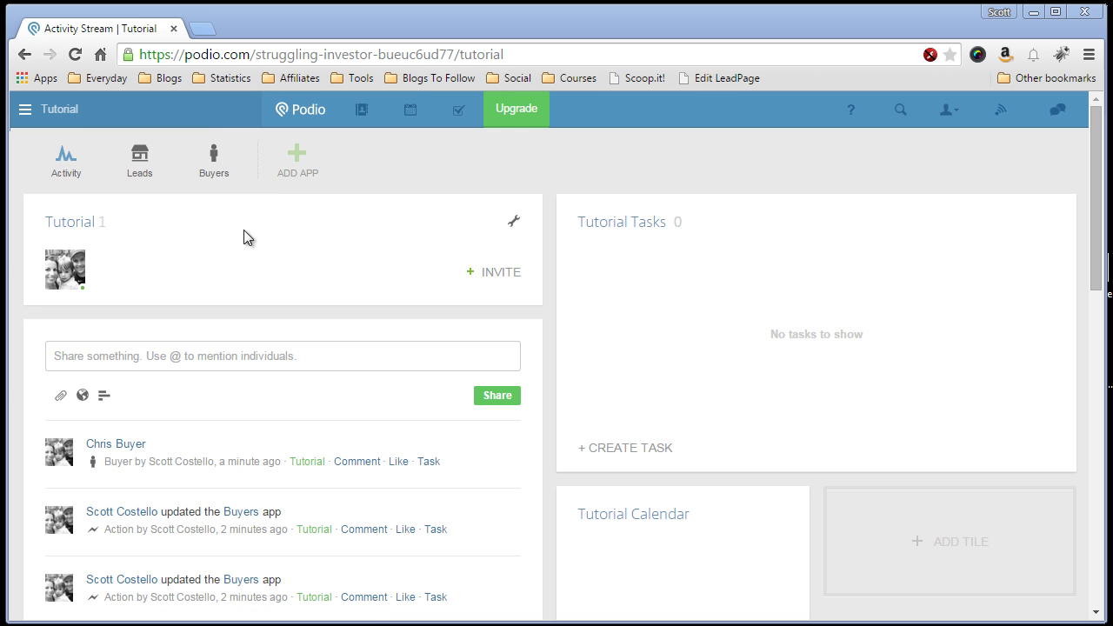
# Open the Buyers app from the workspace's app bar.
pyautogui.click(215, 178)
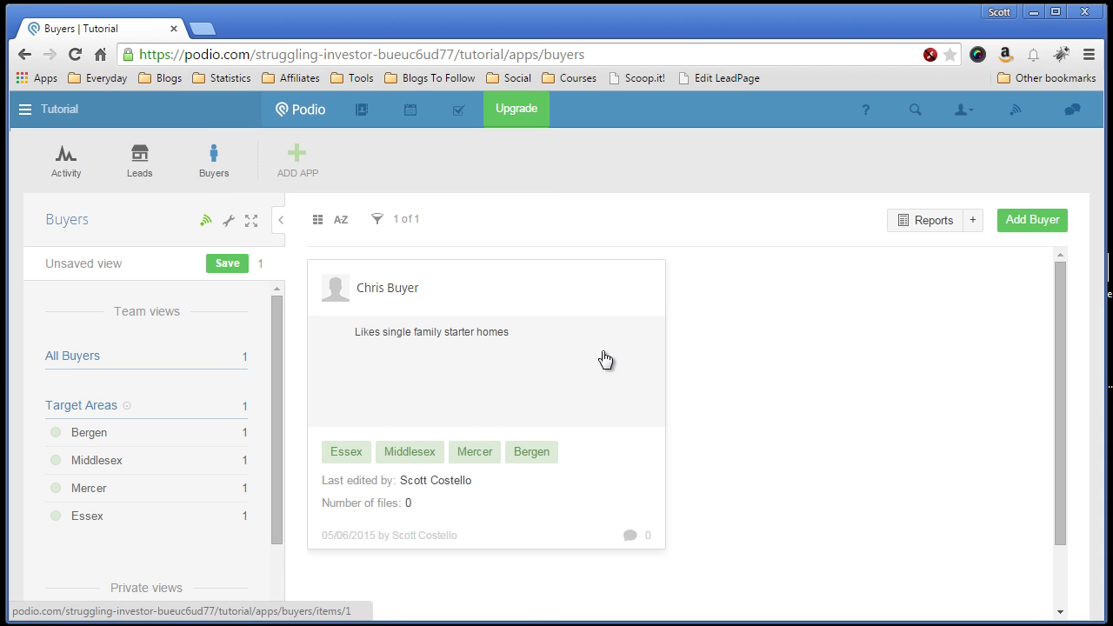
# Open the buyer card and review its contact, target areas and notes.
pyautogui.click(432, 400)
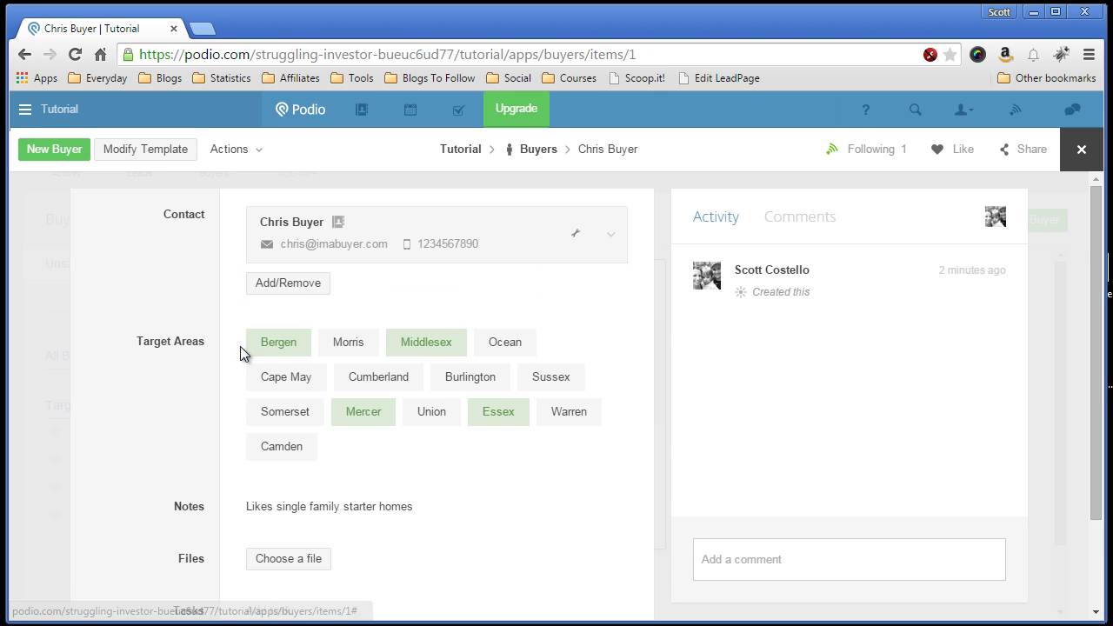
pyautogui.scroll(-1, 234, 344)
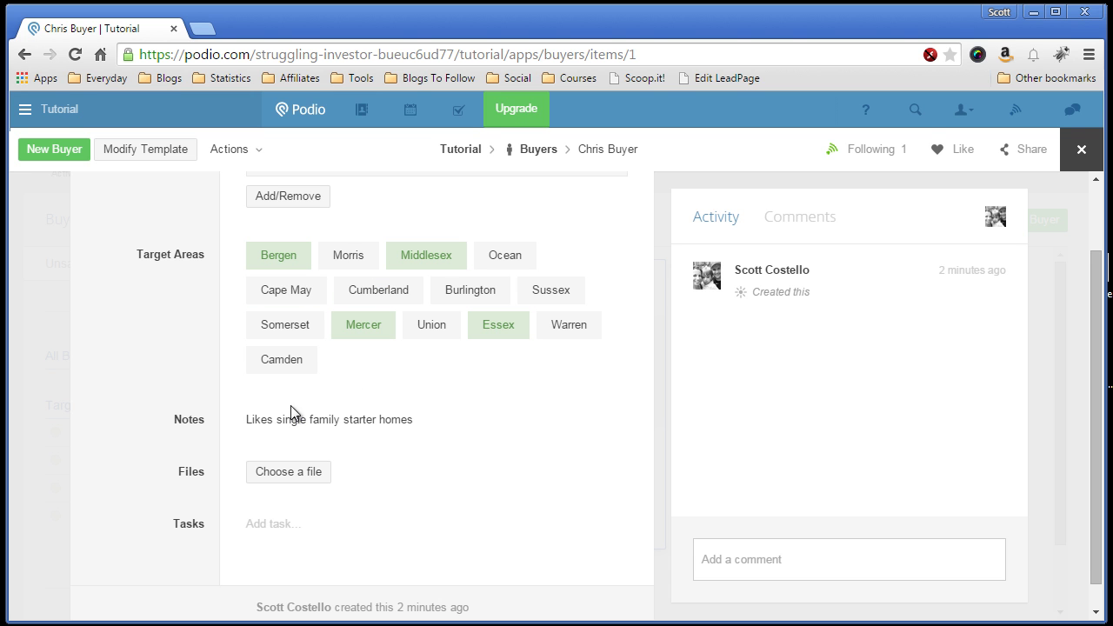
pyautogui.scroll(1, 612, 393)
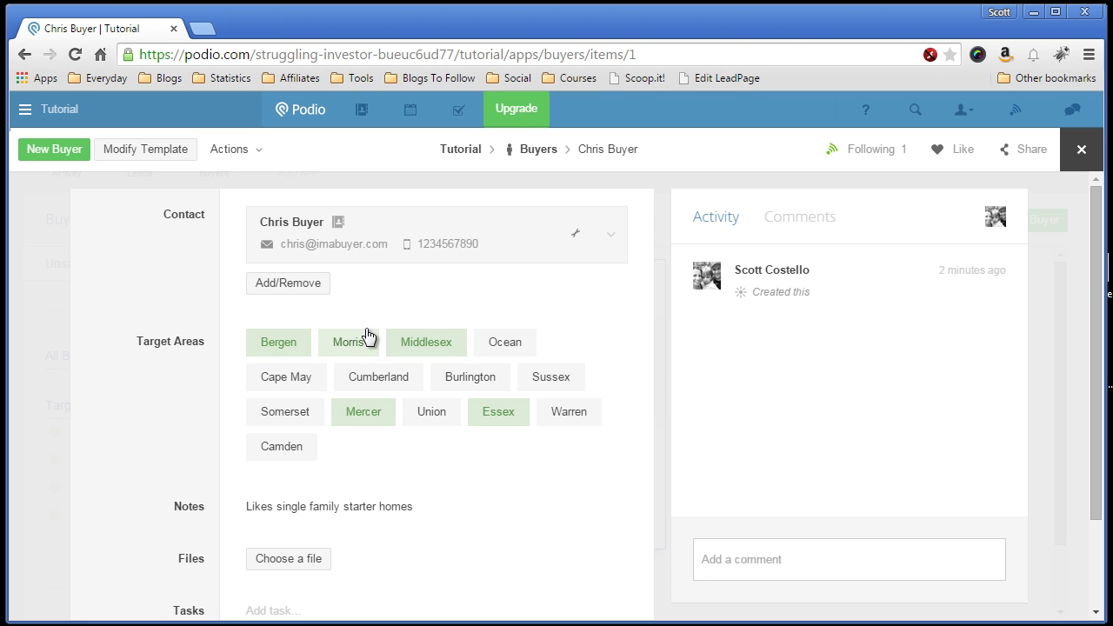
# Open the Buyer template editor, look over its fields, and exit without changes.
pyautogui.click(148, 150)
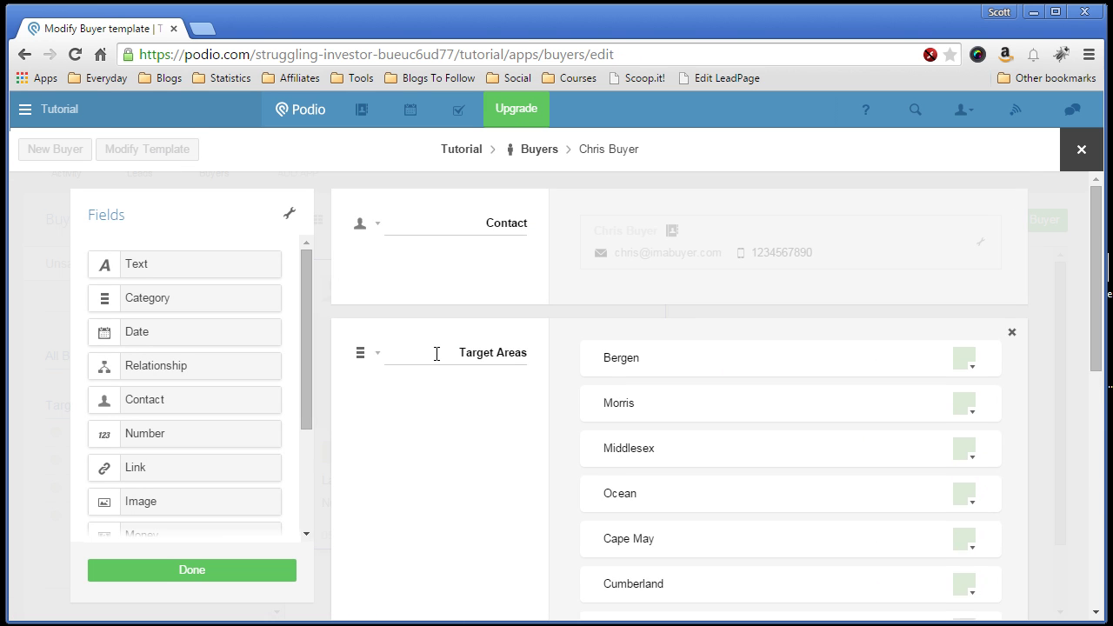
pyautogui.scroll(-5, 437, 353)
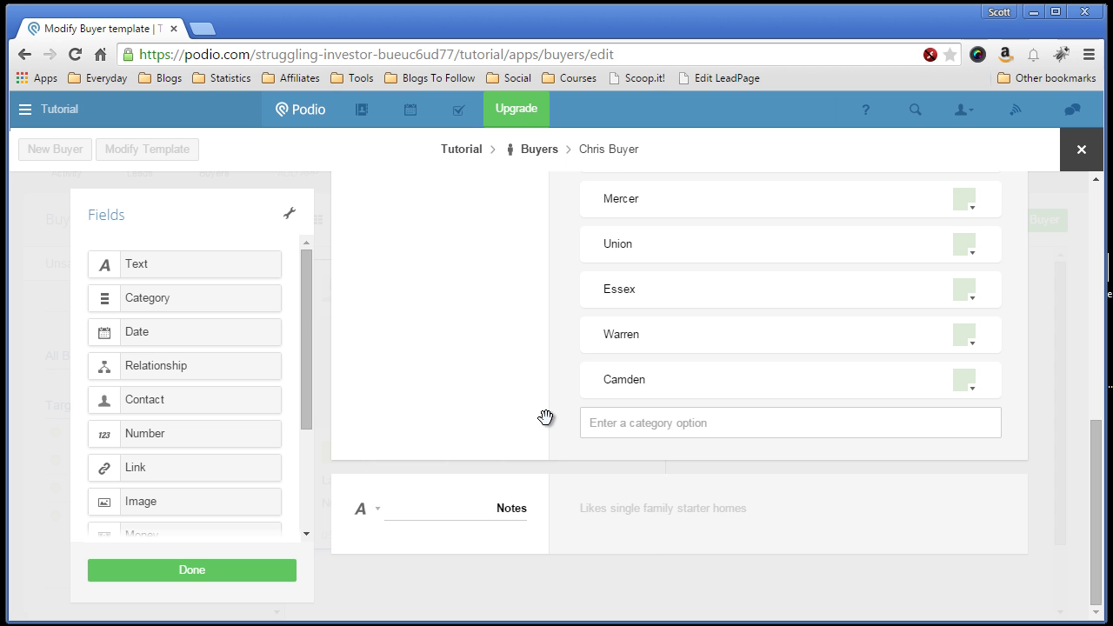
pyautogui.scroll(5, 537, 416)
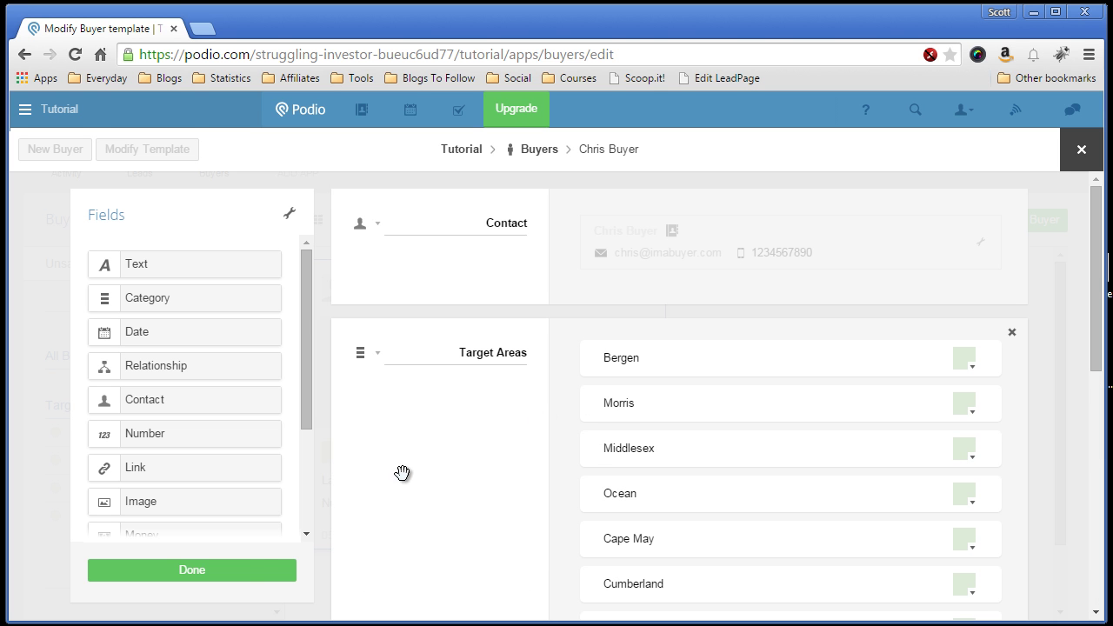
pyautogui.click(243, 567)
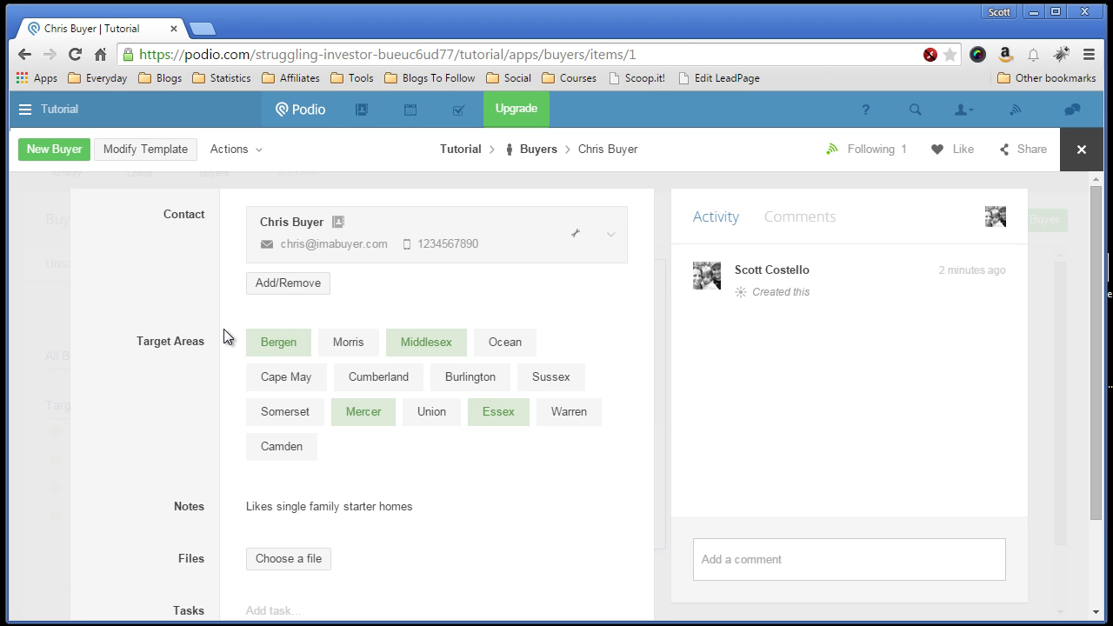
# Add a Text field labelled 'New Field' between Contact and Target Areas and save the template.
pyautogui.click(166, 160)
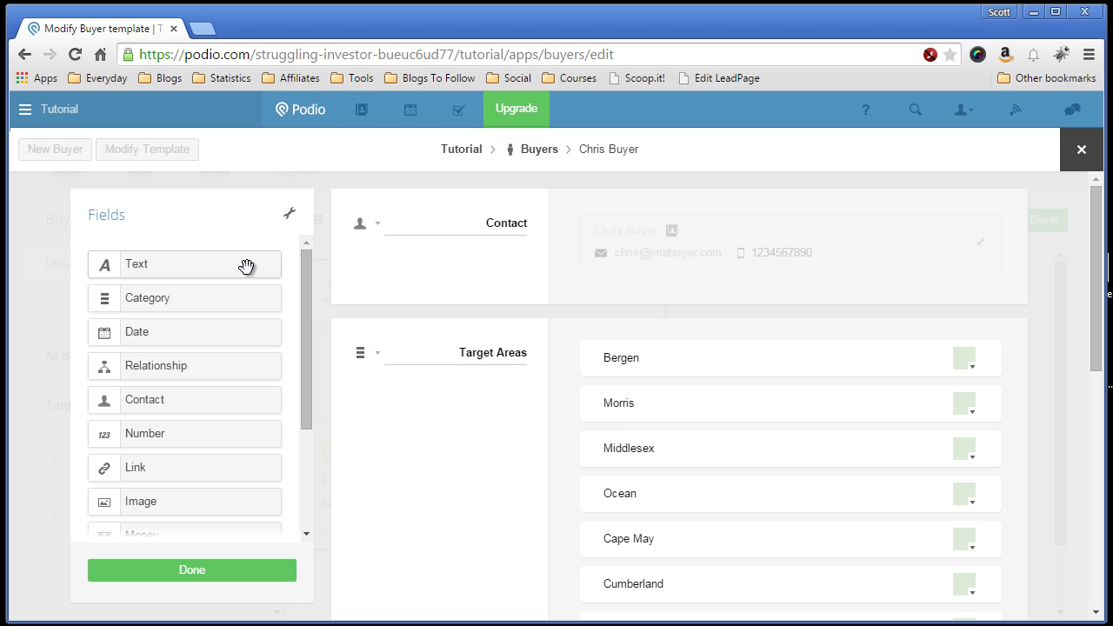
pyautogui.moveTo(246, 266); pyautogui.dragTo(496, 329)
pyautogui.doubleClick(495, 351)
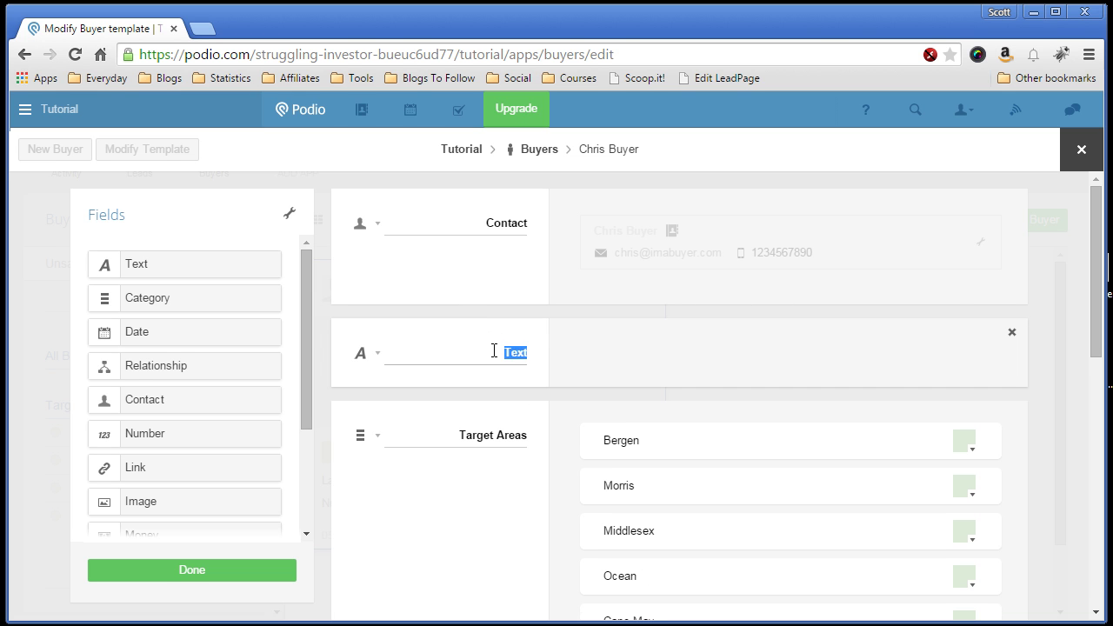
pyautogui.write('New Field')
pyautogui.click(253, 571)
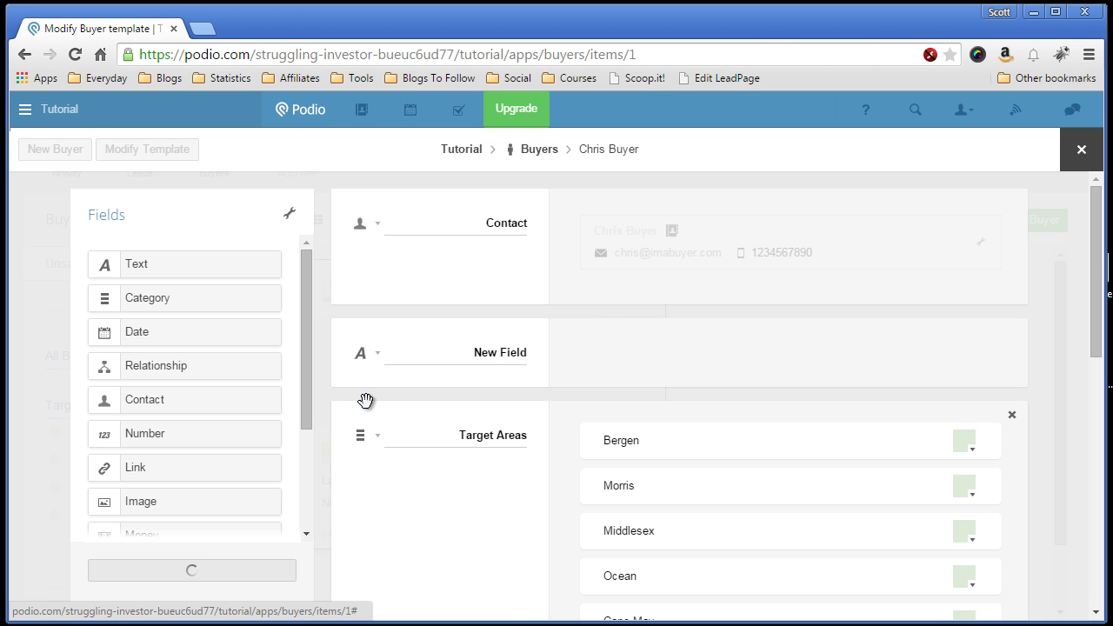
pyautogui.click(392, 348)
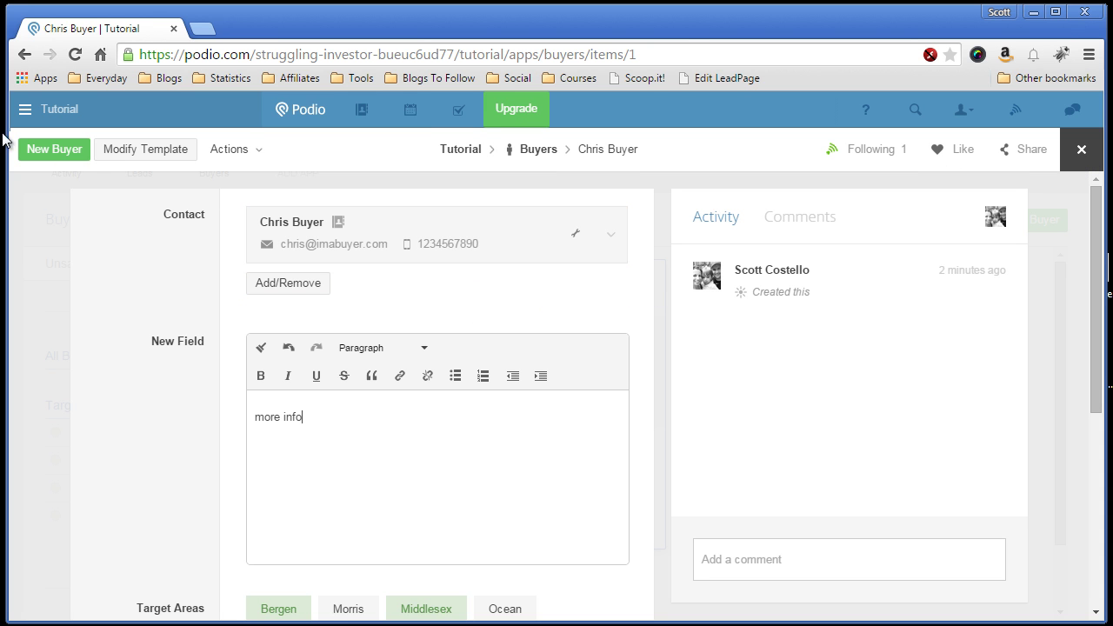
# Close the buyer record, now holding 'more info', to return to the Buyers list.
pyautogui.click(1080, 155)
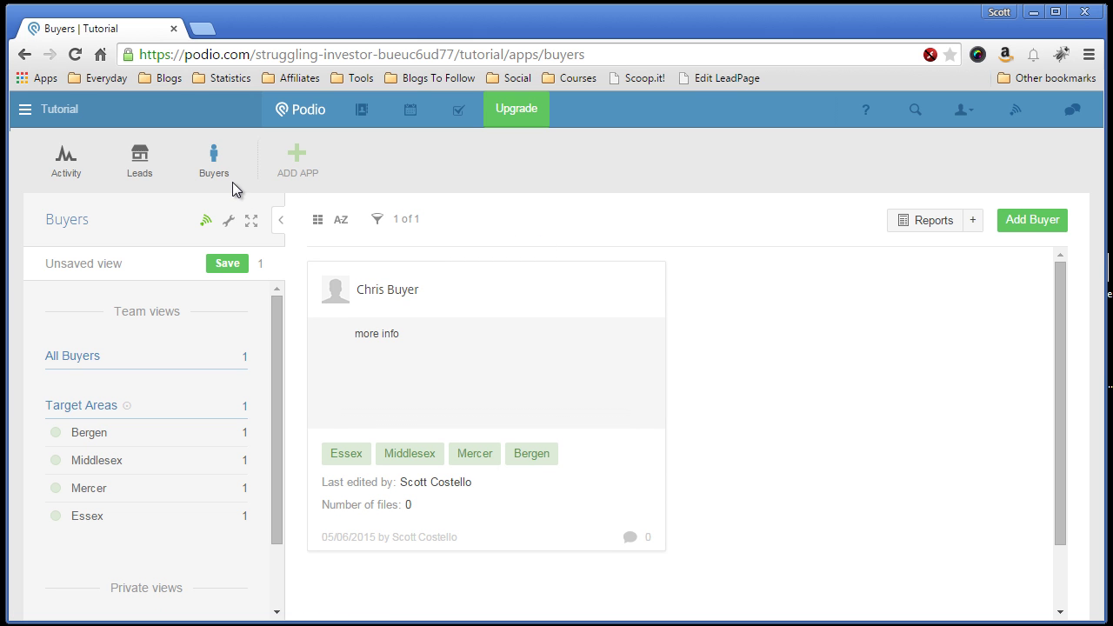
pyautogui.click(144, 176)
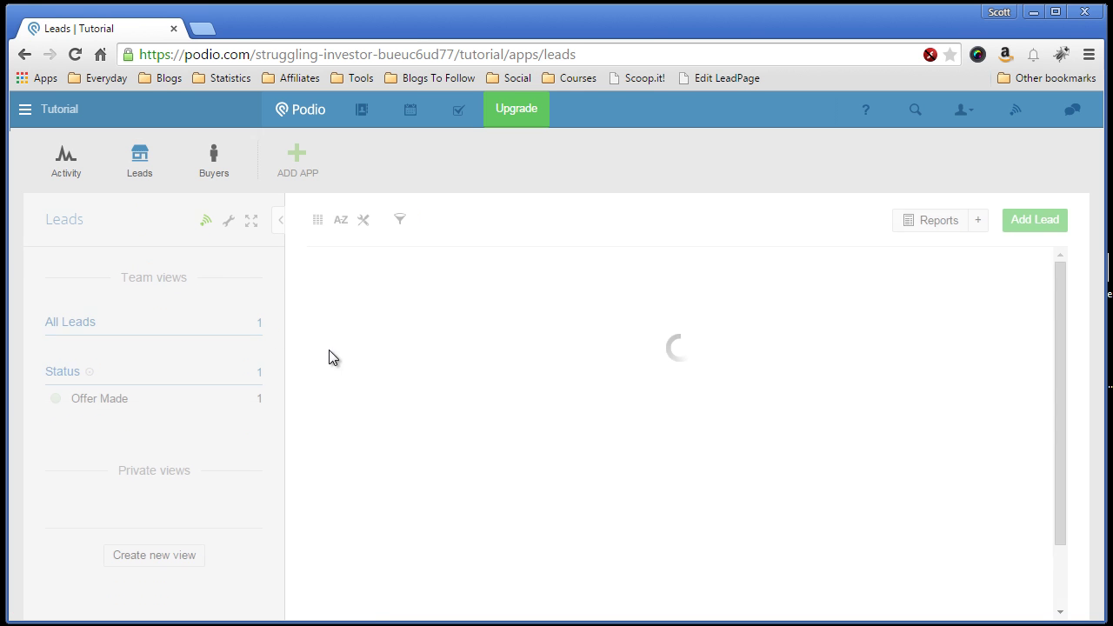
pyautogui.click(397, 294)
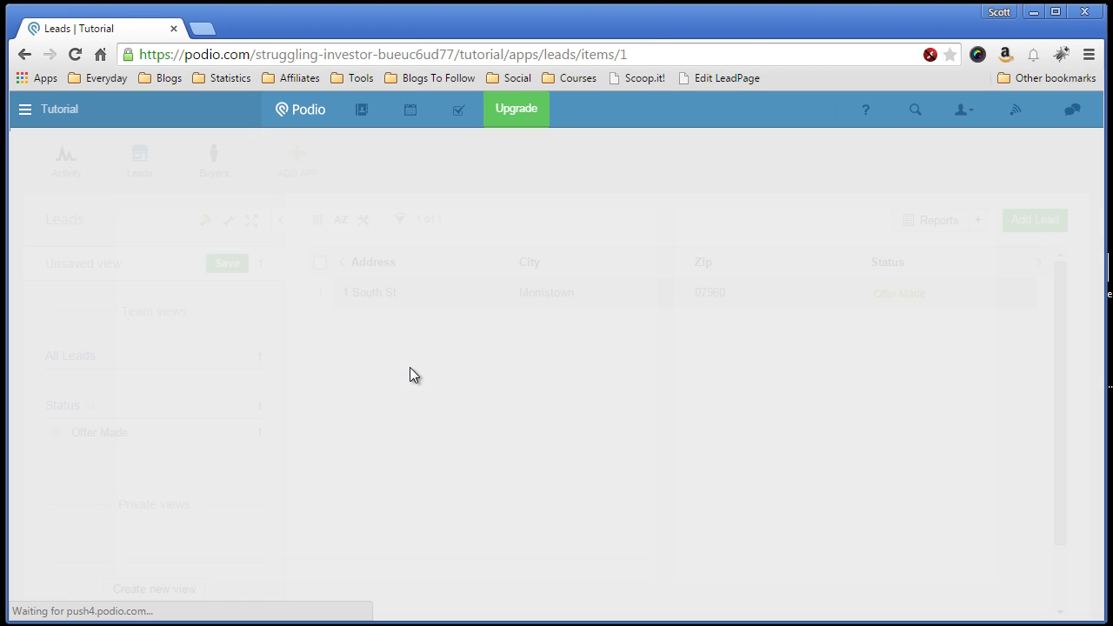
pyautogui.scroll(-6, 566, 360)
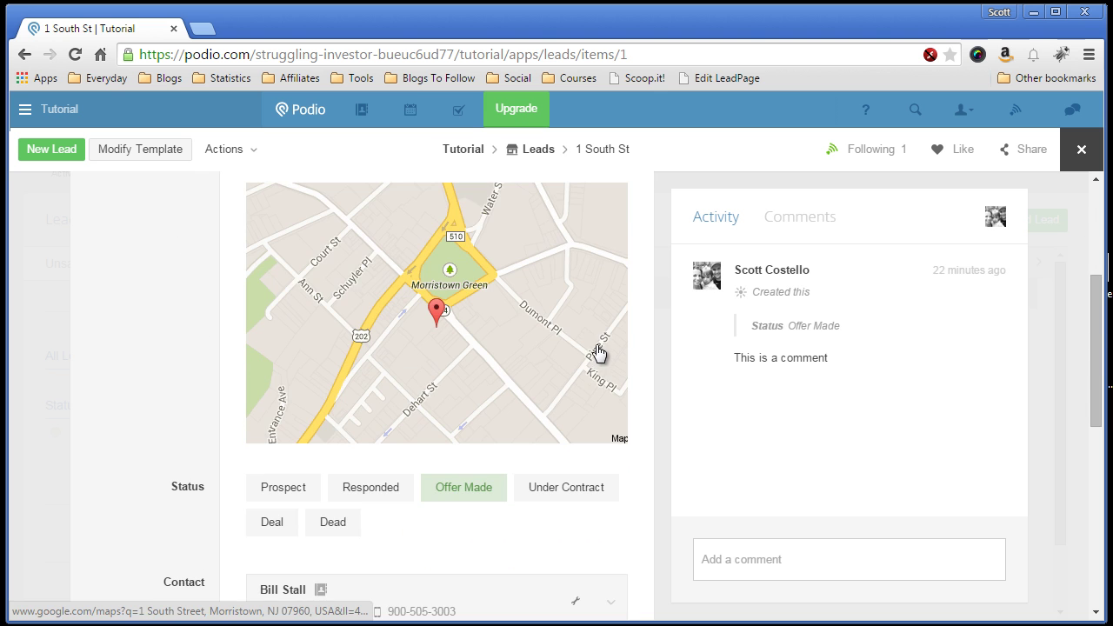
pyautogui.scroll(-9, 627, 347)
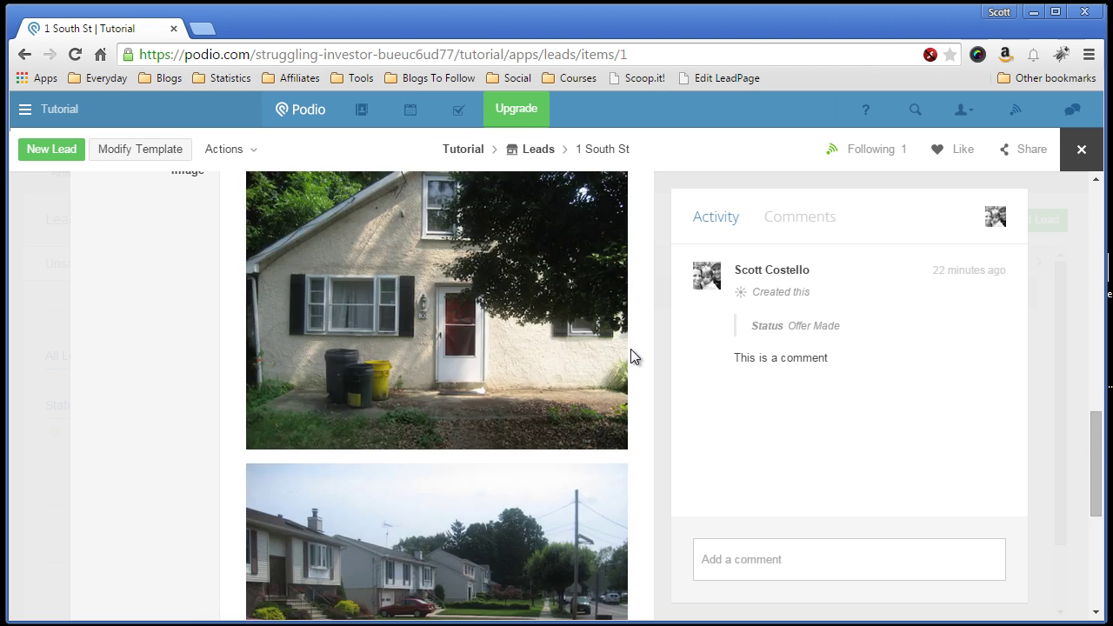
pyautogui.scroll(-2, 631, 349)
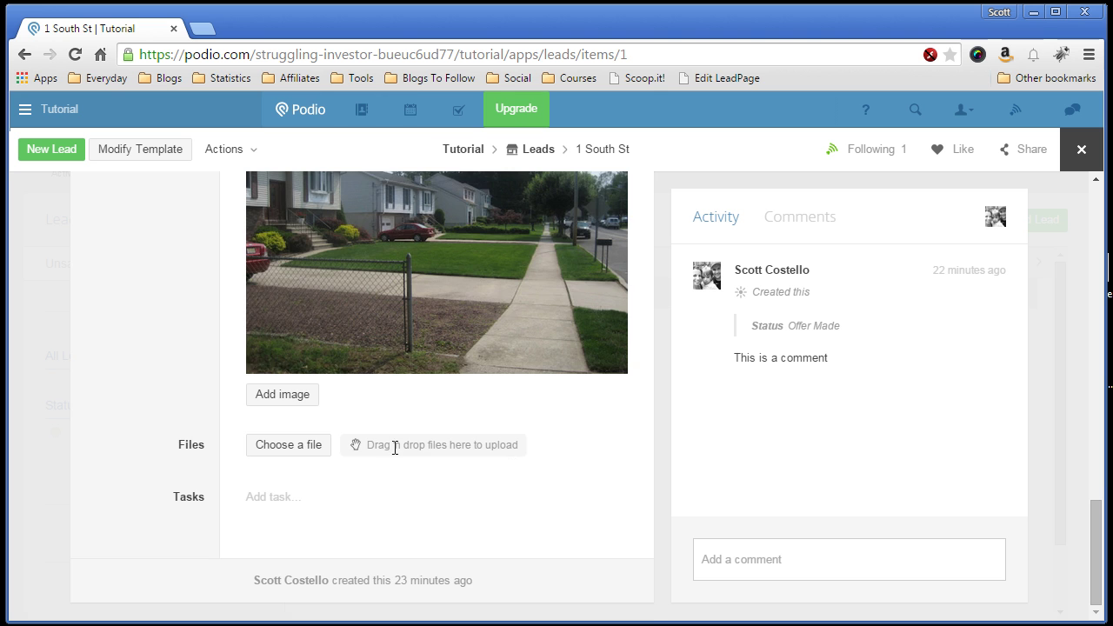
pyautogui.scroll(5, 311, 398)
pyautogui.scroll(8, 296, 387)
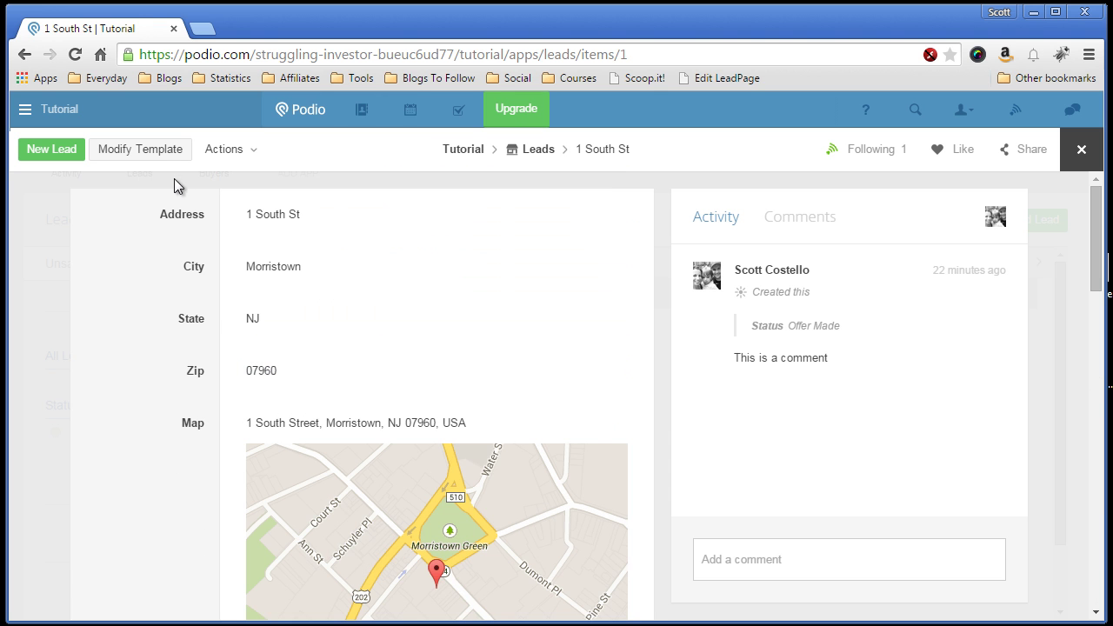
# Add a Relationship field to the bottom of the Lead template.
pyautogui.click(165, 158)
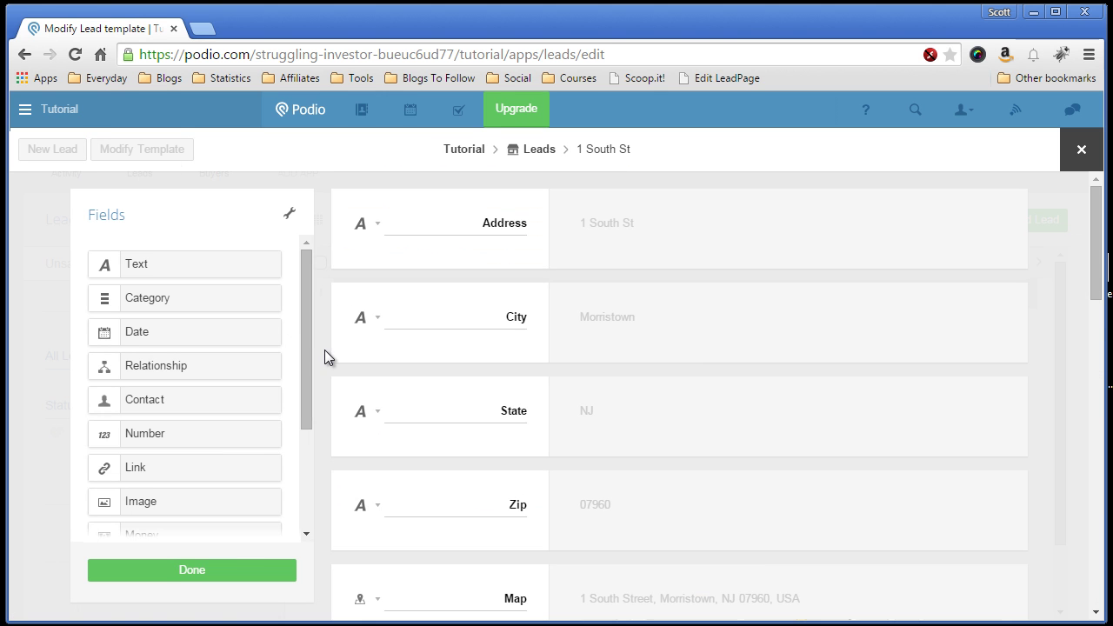
pyautogui.scroll(-2, 308, 360)
pyautogui.scroll(2, 310, 358)
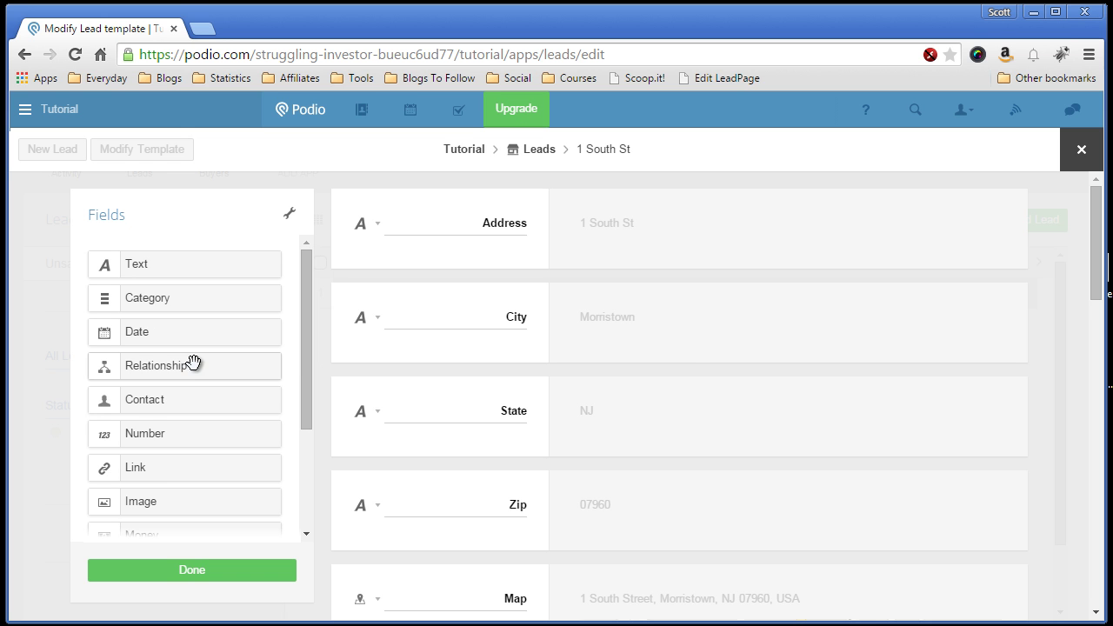
pyautogui.moveTo(193, 361); pyautogui.dragTo(484, 556)
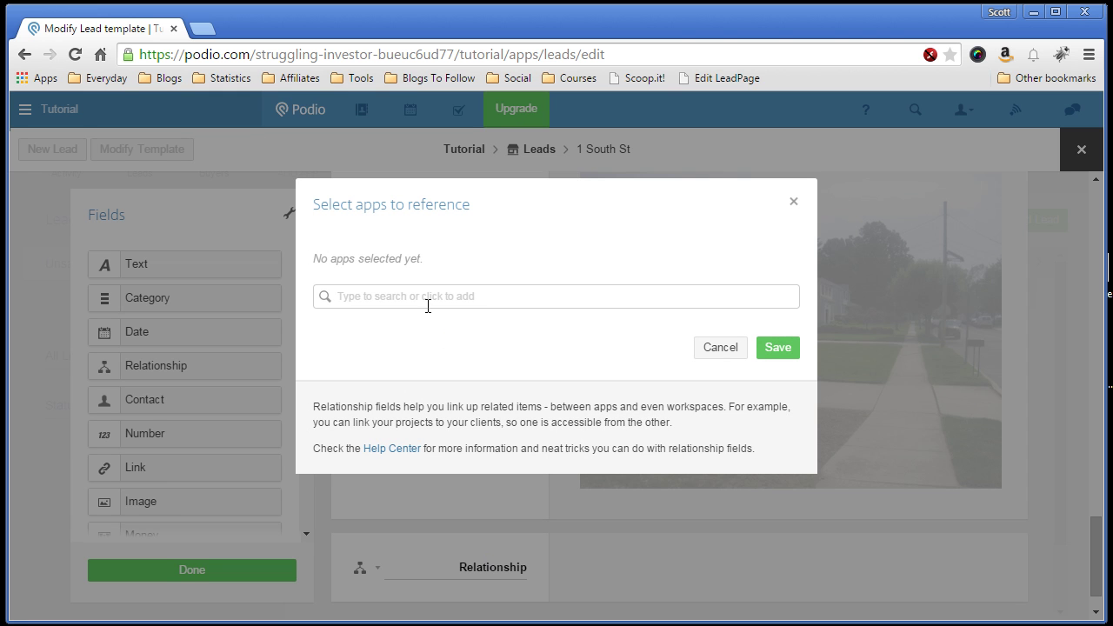
# Set the Relationship field to reference the Buyers app and save it.
pyautogui.click(546, 303)
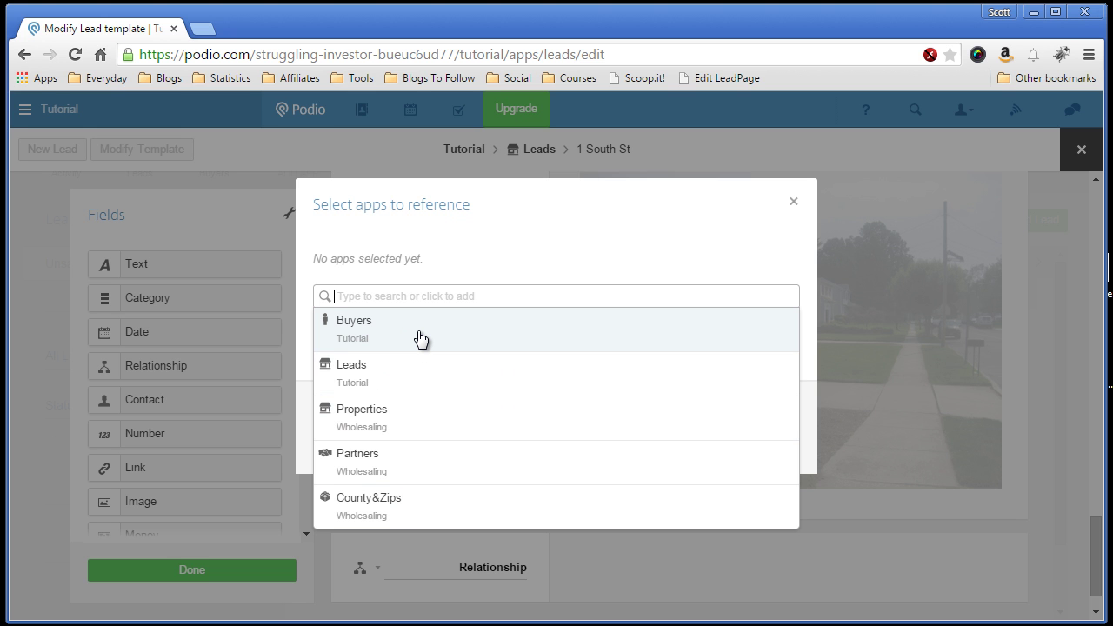
pyautogui.click(367, 330)
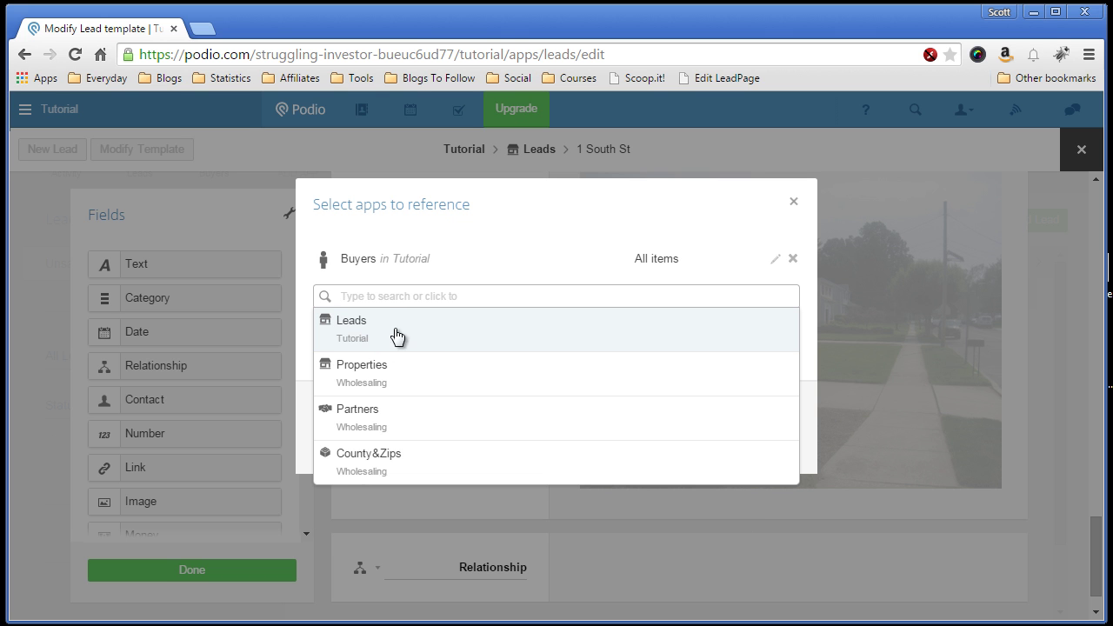
pyautogui.click(627, 213)
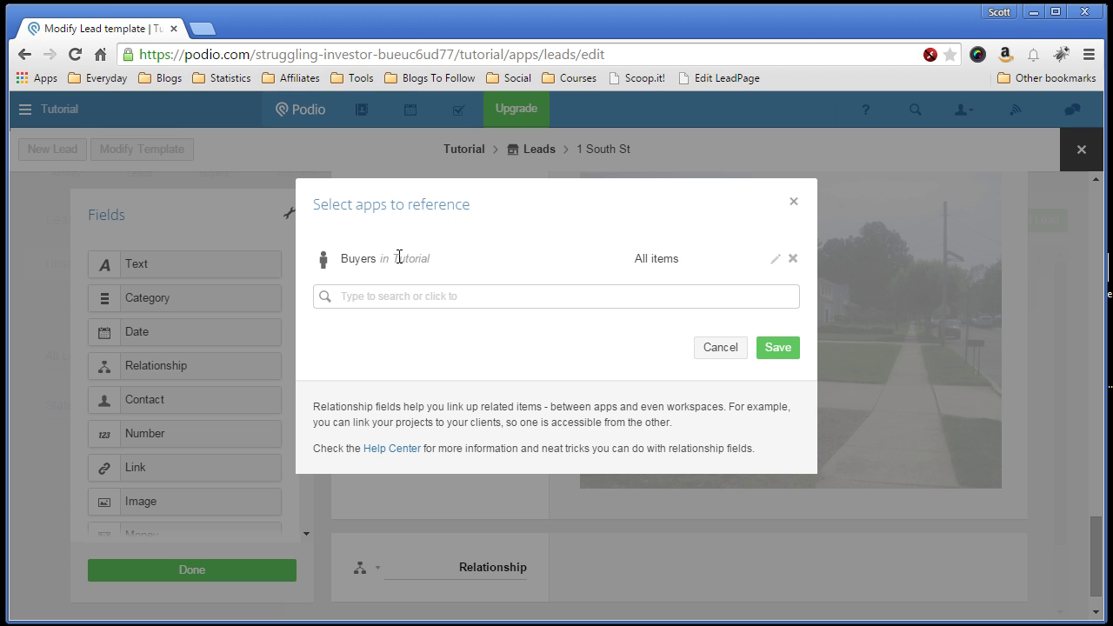
pyautogui.click(778, 349)
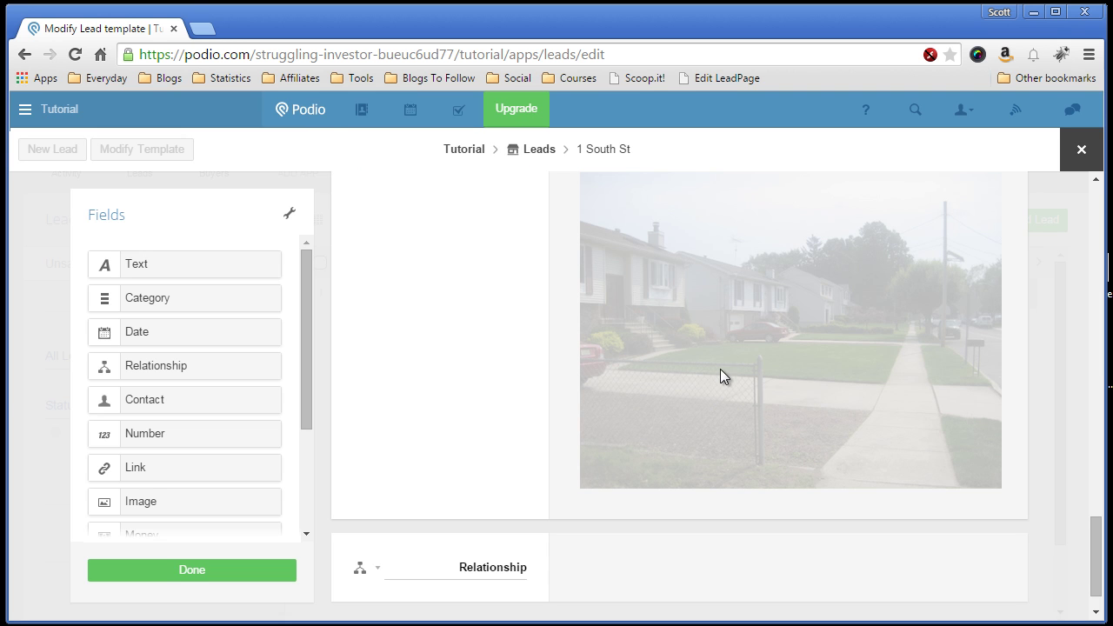
# Save the Lead template and link Chris Buyer in the lead's Relationship field.
pyautogui.click(215, 574)
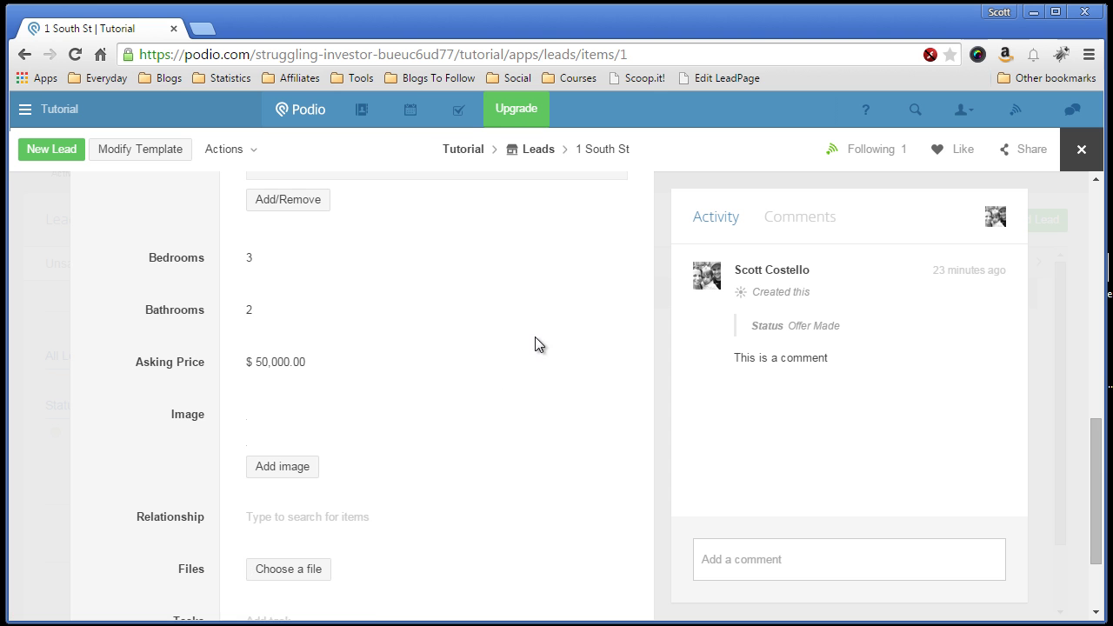
pyautogui.scroll(-6, 556, 339)
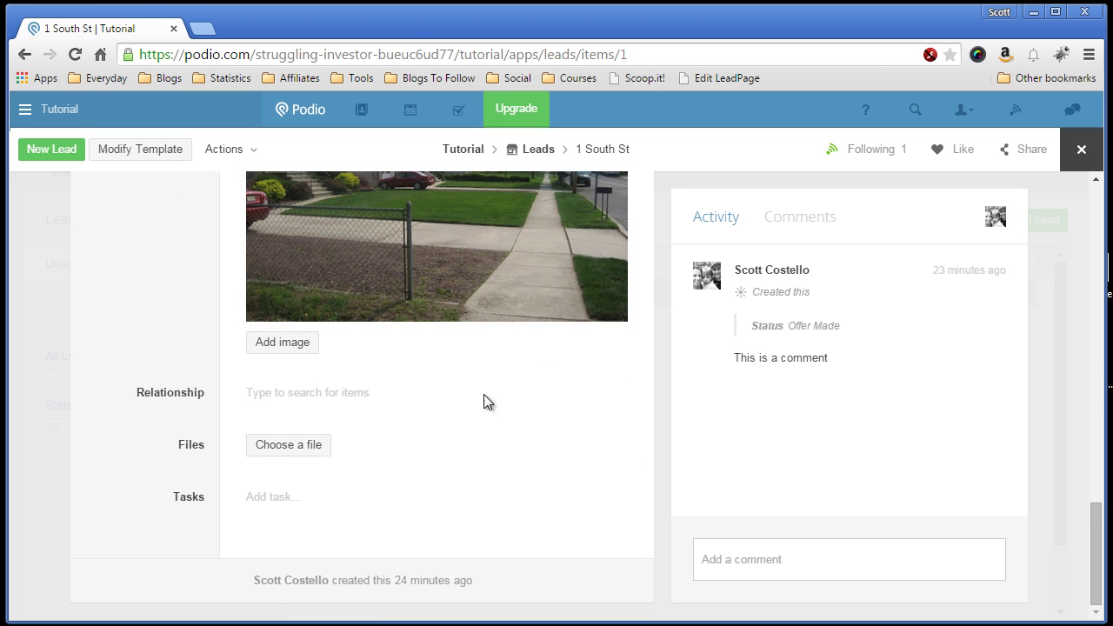
pyautogui.click(355, 400)
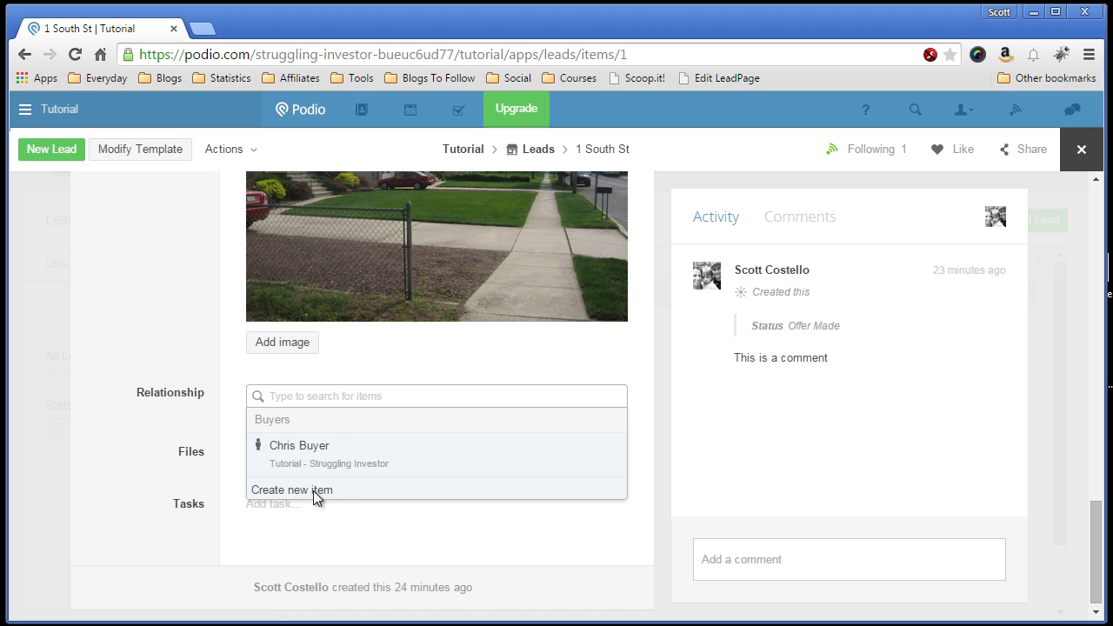
pyautogui.click(360, 458)
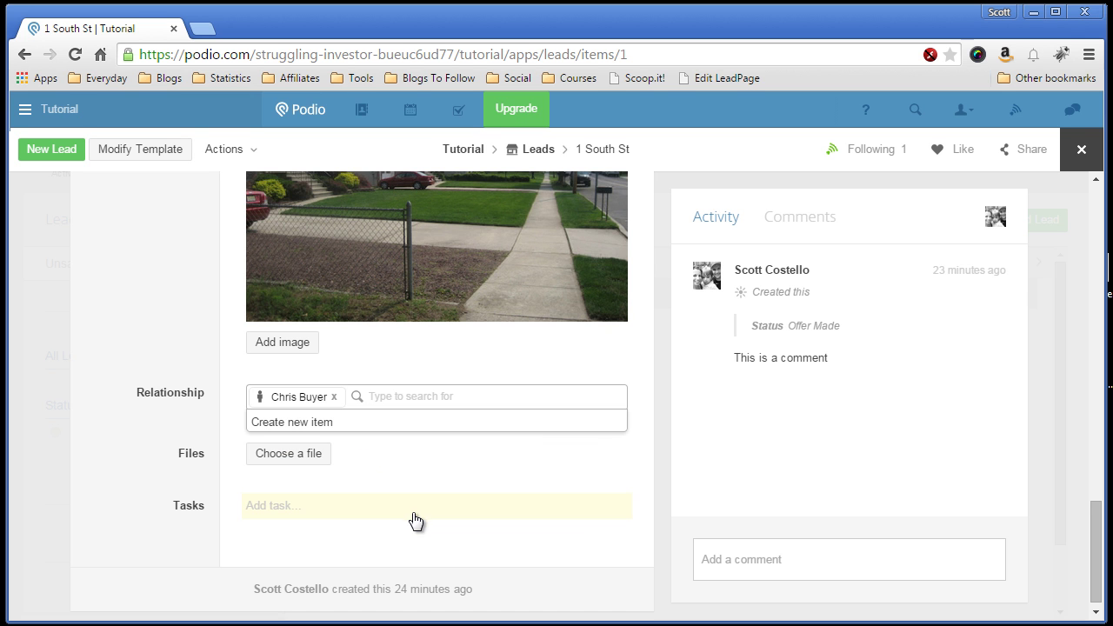
# Open the Add task dialog for the lead and cancel it without creating a task.
pyautogui.click(536, 505)
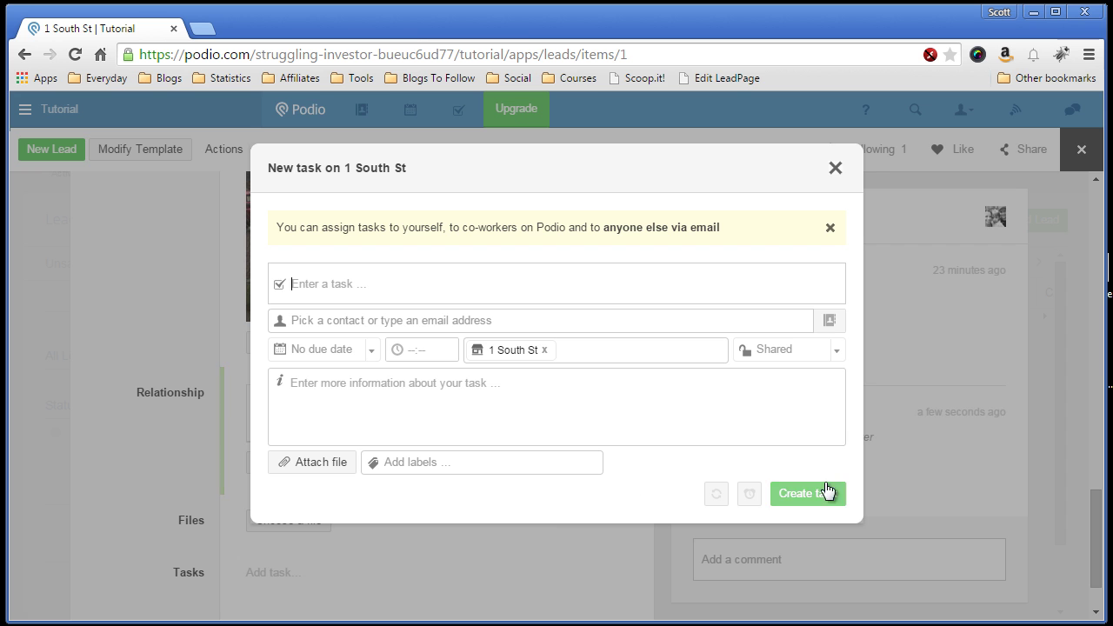
pyautogui.click(835, 168)
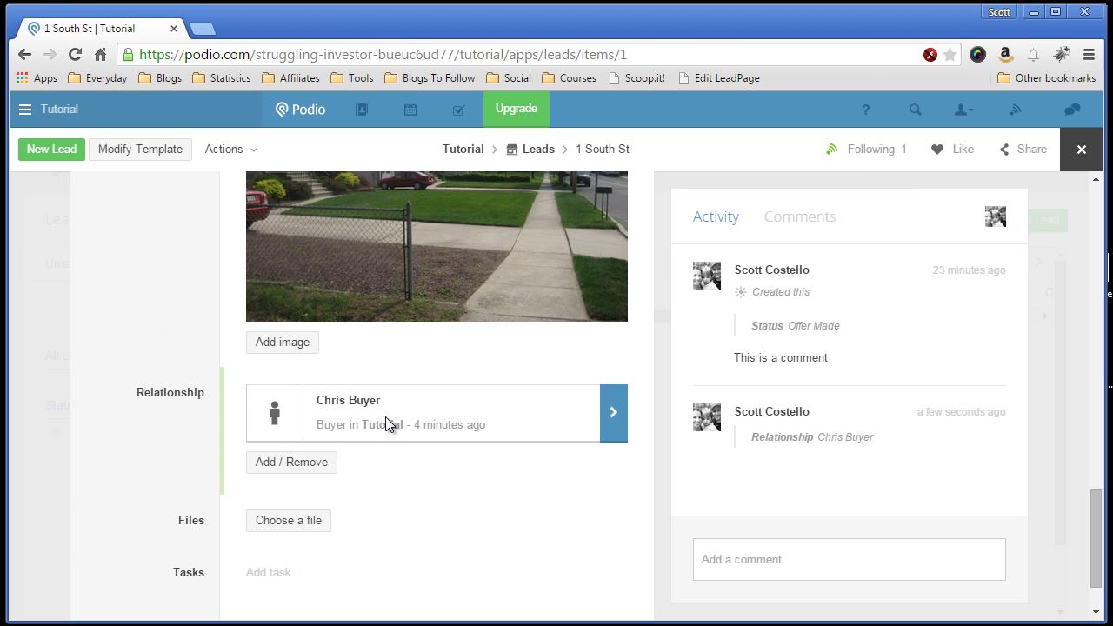
pyautogui.scroll(15, 385, 417)
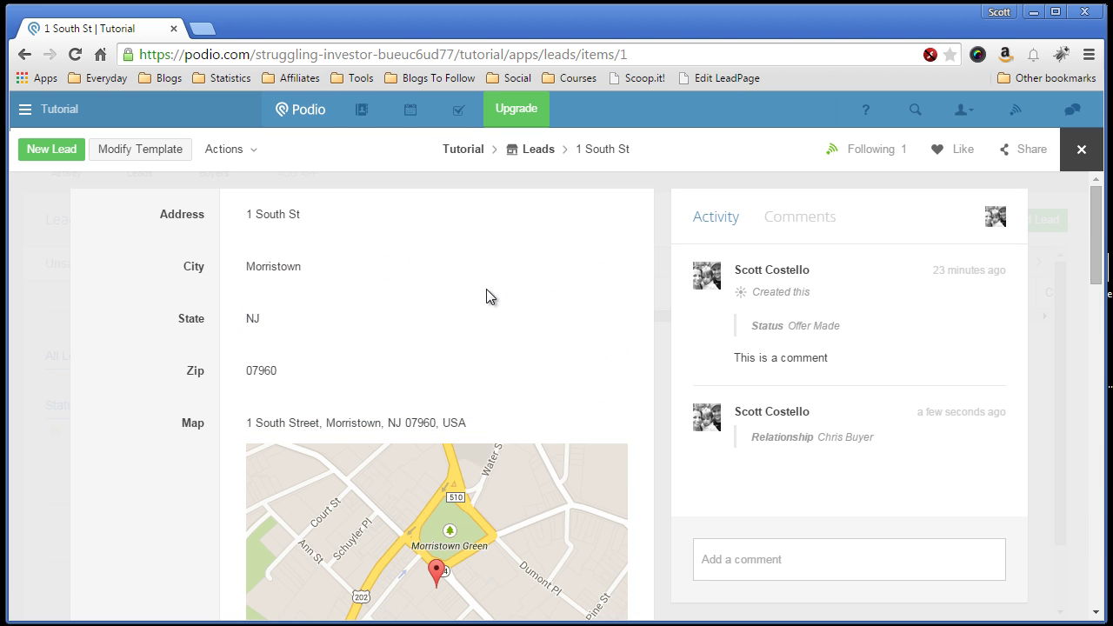
# Open Chris Buyer's record and follow its related 1 South St lead link.
pyautogui.click(1079, 150)
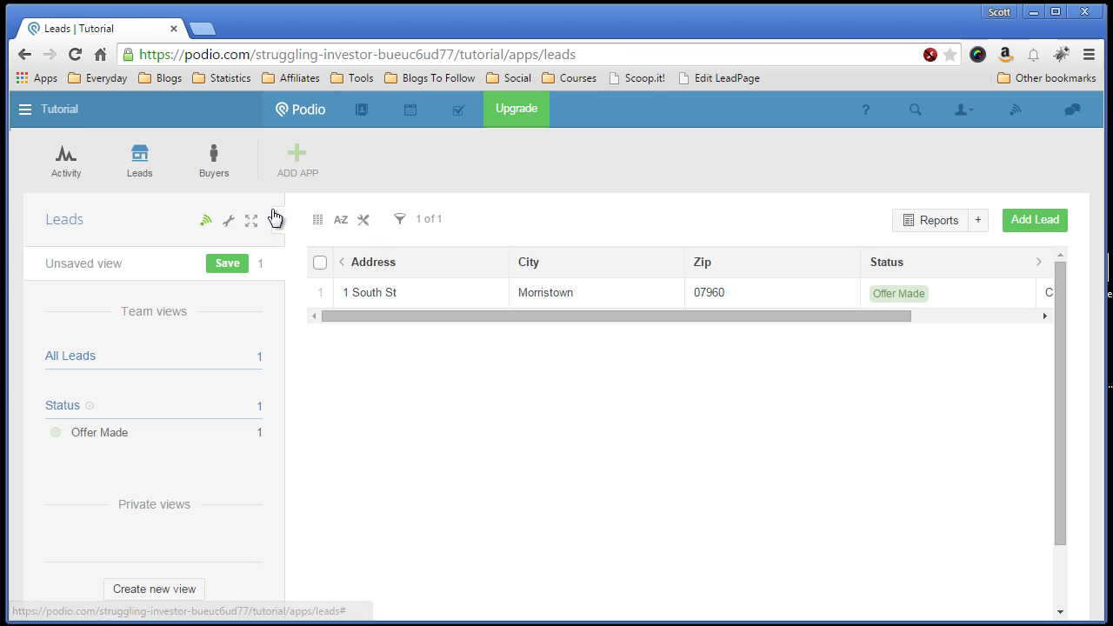
pyautogui.click(219, 173)
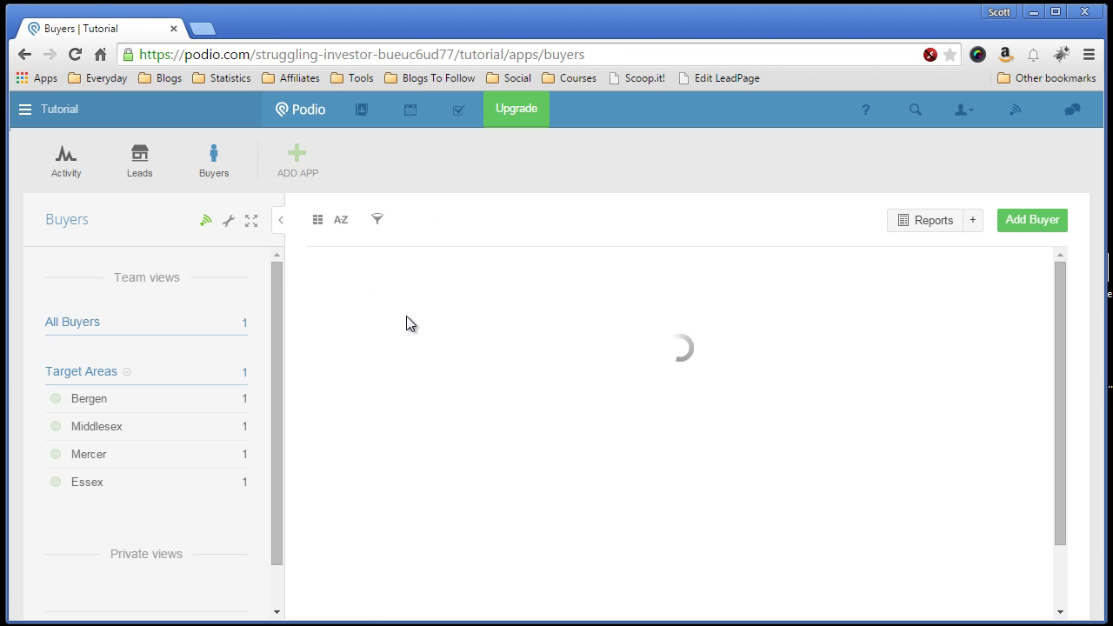
pyautogui.click(519, 365)
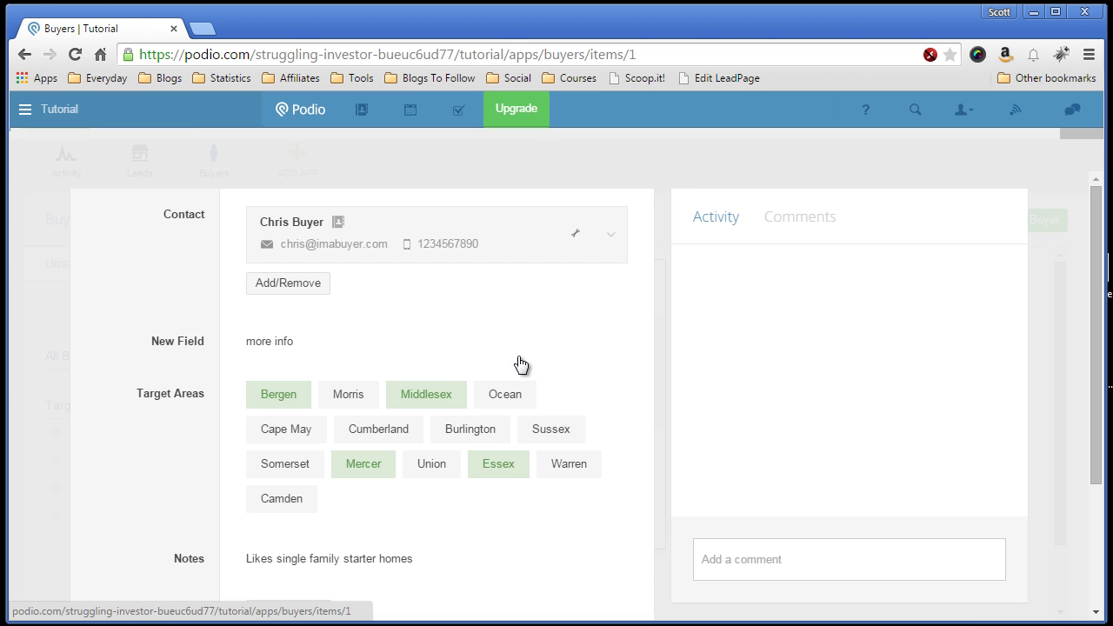
pyautogui.scroll(-3, 614, 363)
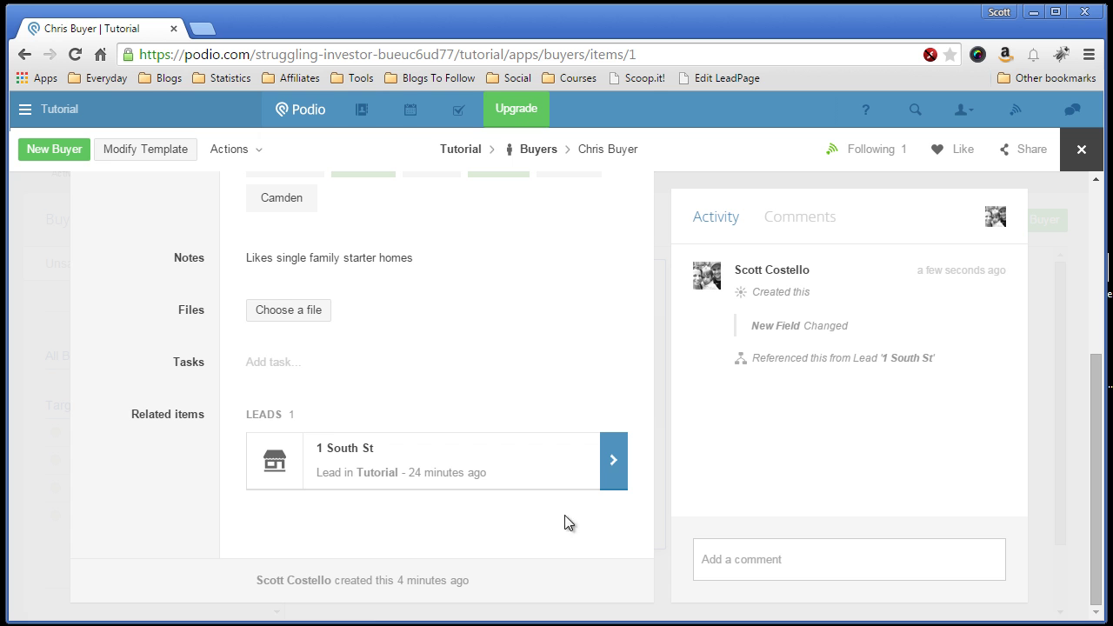
pyautogui.click(611, 460)
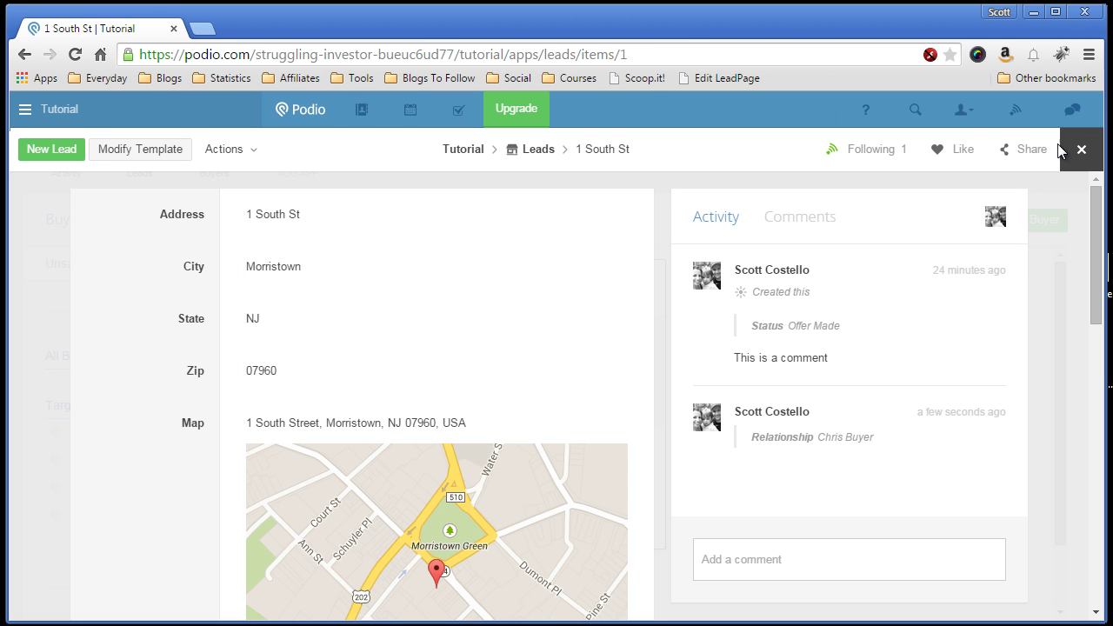
# Close the 1 South St lead to return to Chris Buyer's record.
pyautogui.click(1082, 153)
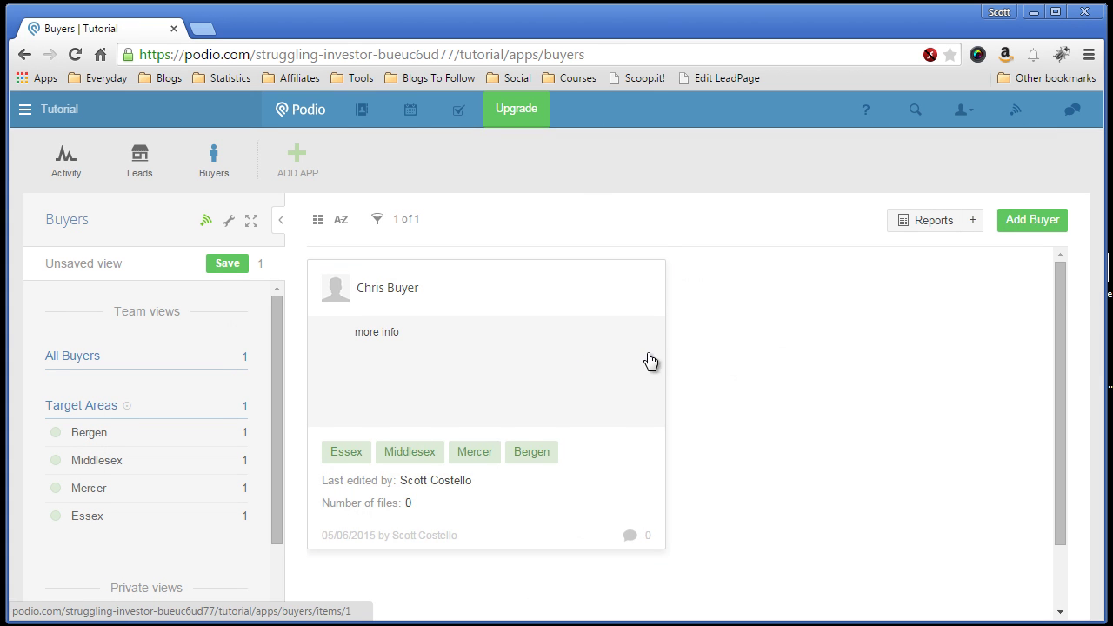
pyautogui.scroll(-1, 691, 347)
pyautogui.scroll(1, 688, 346)
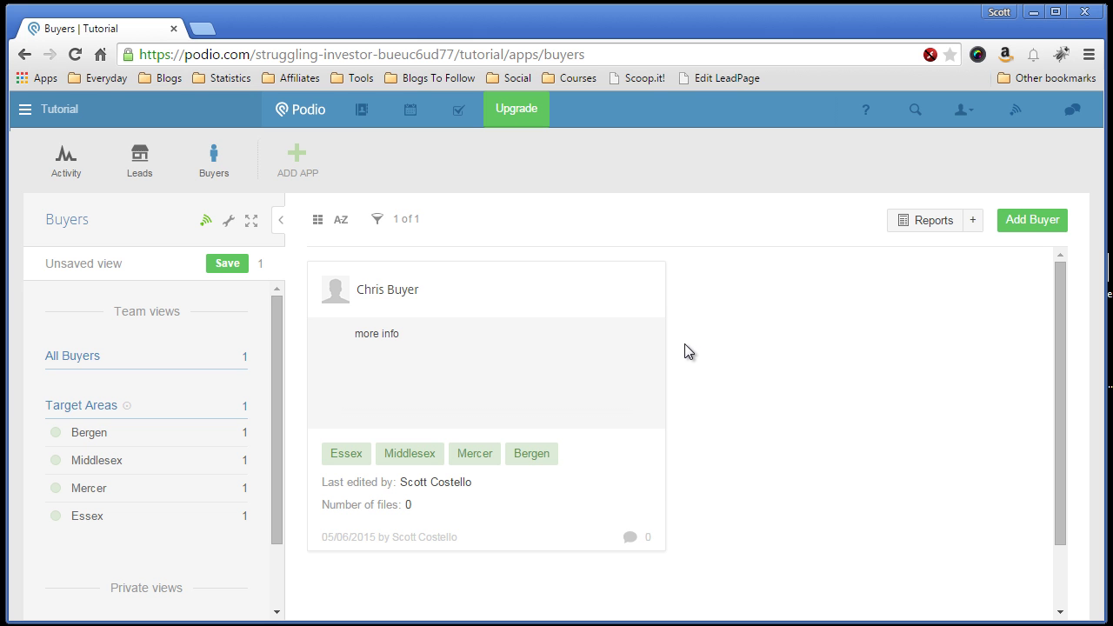
# Open 1 South St from Leads and review its bedrooms, $50,000.00 price, photos and Chris Buyer link.
pyautogui.click(139, 170)
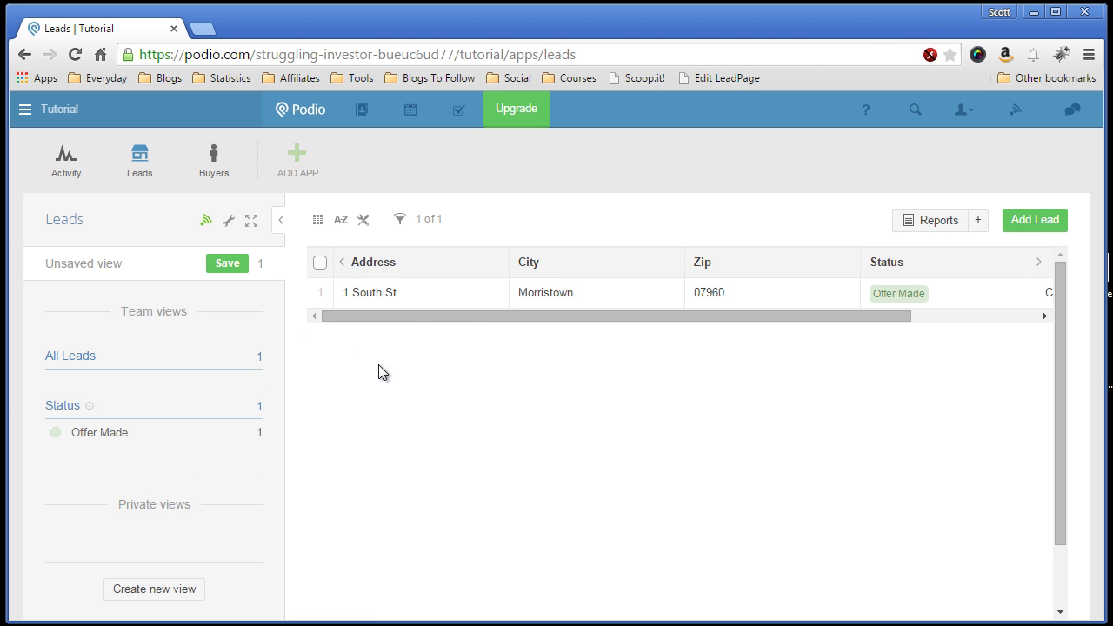
pyautogui.click(415, 300)
pyautogui.scroll(-3, 556, 387)
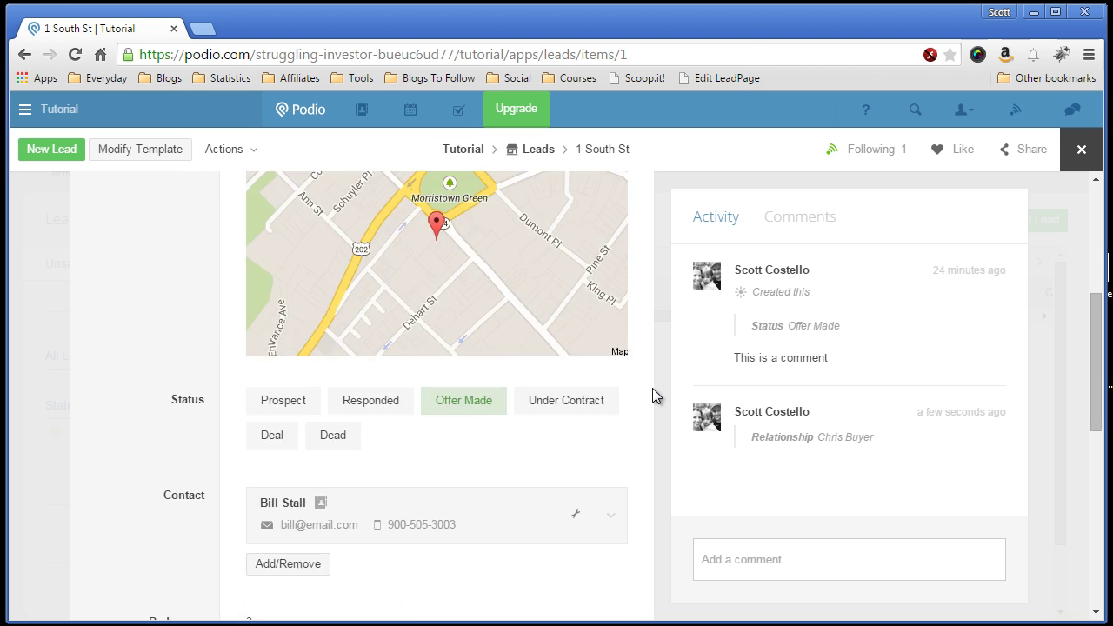
pyautogui.scroll(-10, 652, 388)
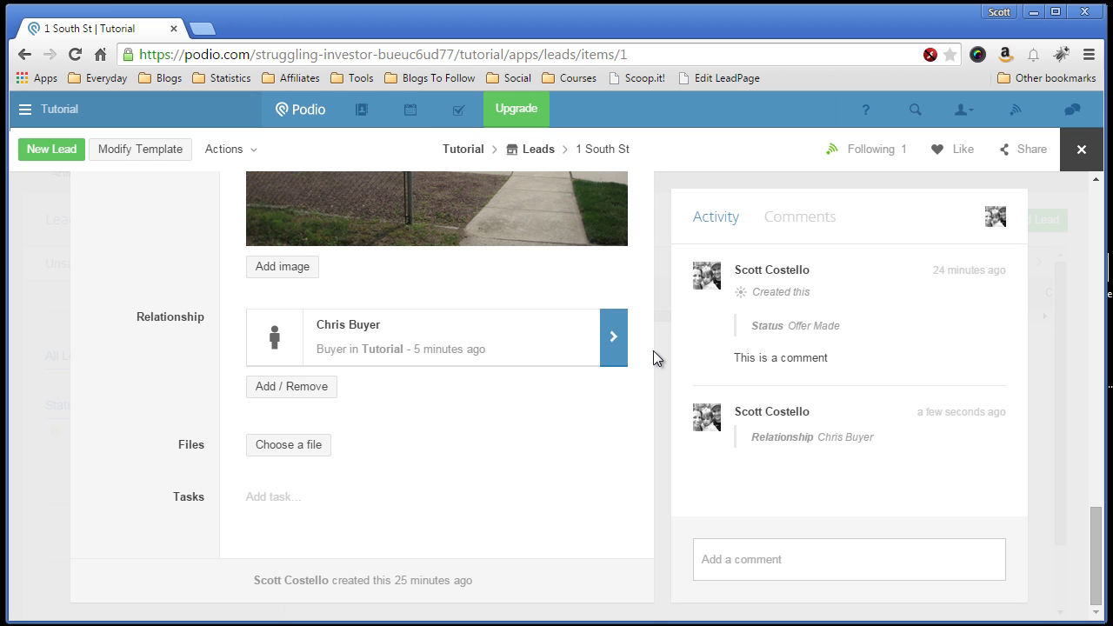
pyautogui.scroll(1, 656, 347)
pyautogui.scroll(-1, 655, 341)
pyautogui.scroll(1, 648, 345)
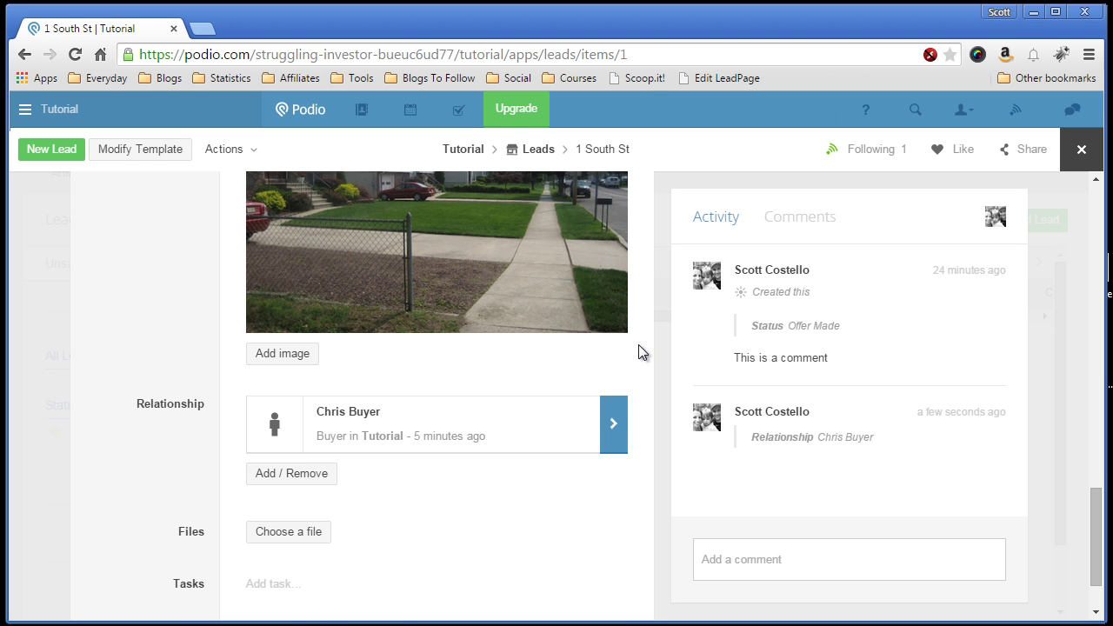
pyautogui.scroll(5, 638, 344)
pyautogui.scroll(10, 639, 345)
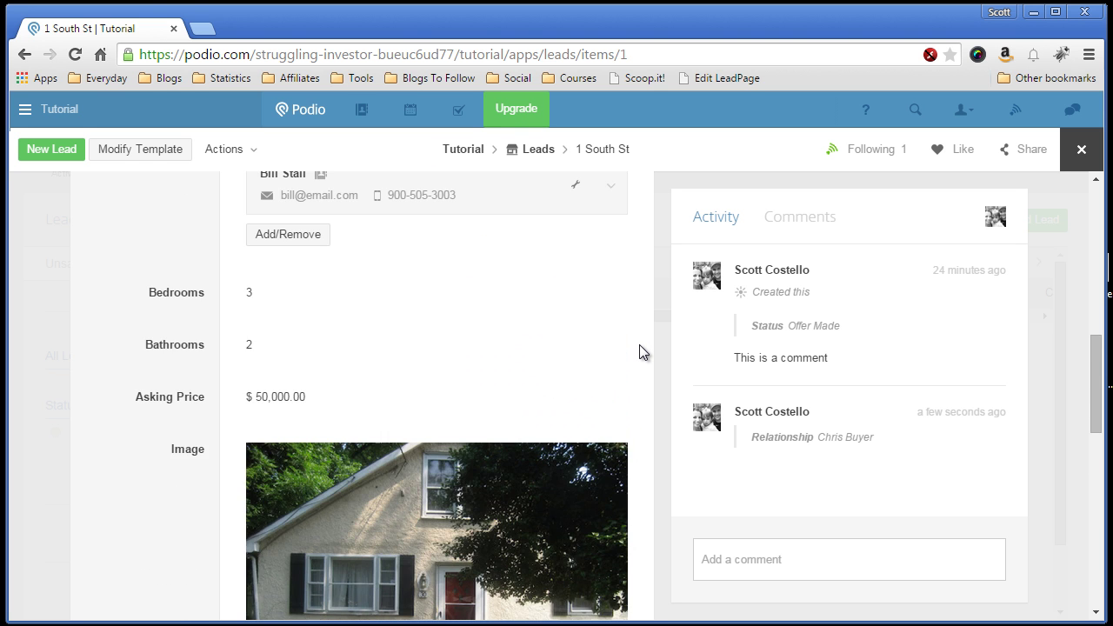